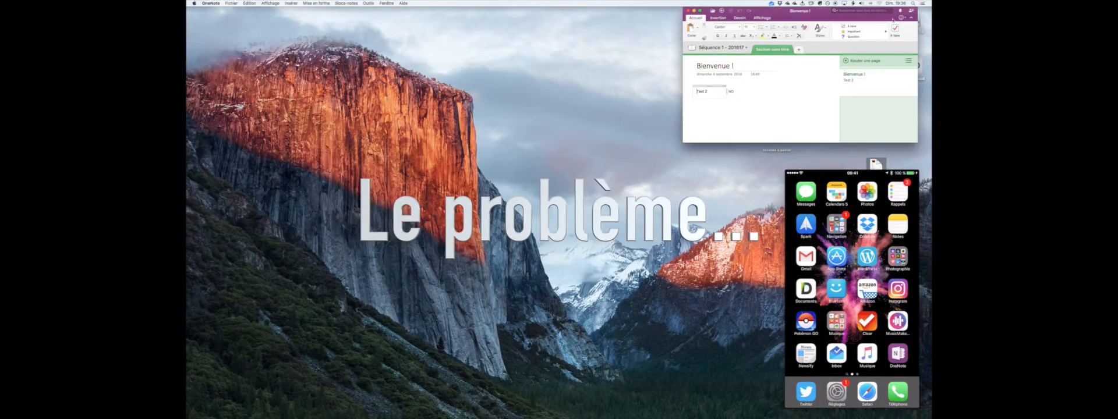
# Step: Copy the link to the notebook from OneNote's sharing options and switch to the Notes app
pyautogui.click(912, 11)
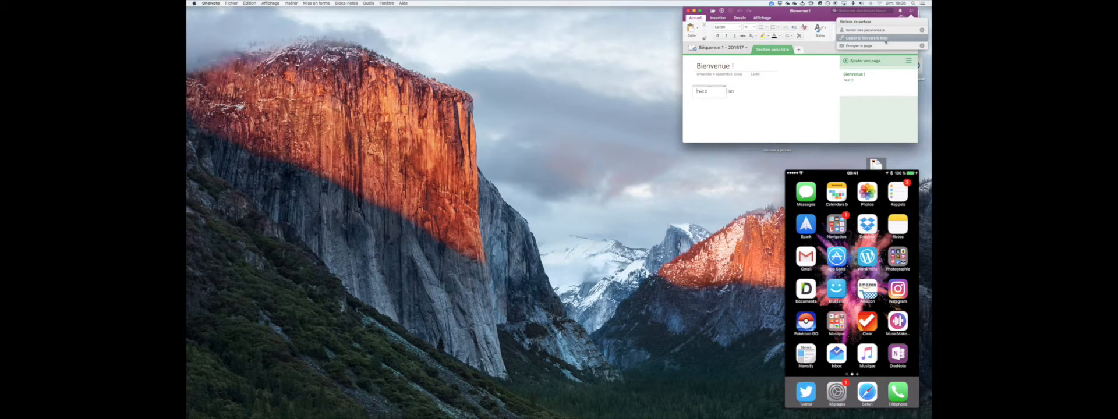
pyautogui.click(885, 39)
pyautogui.click(559, 140)
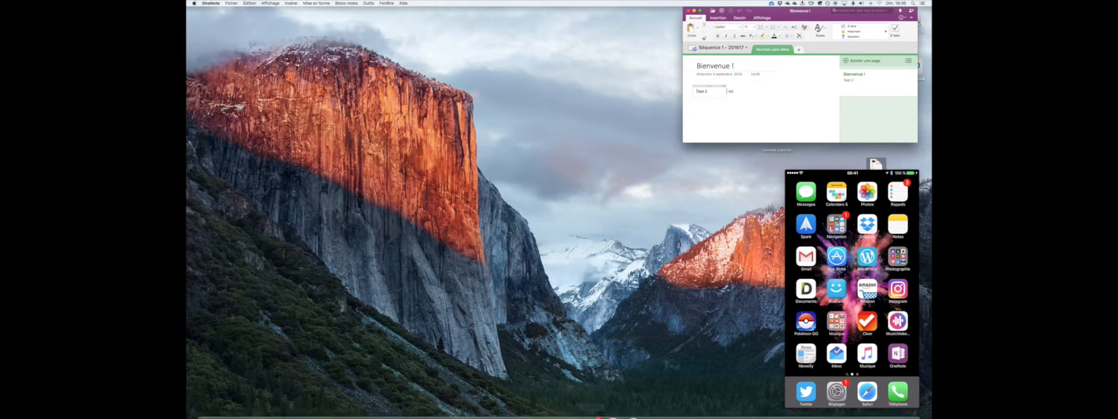
pyautogui.moveTo(574, 416)
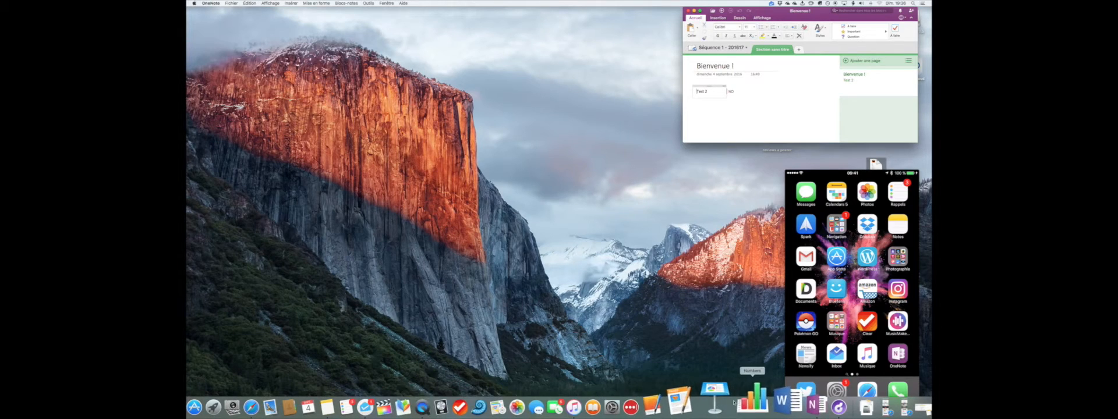
pyautogui.click(364, 401)
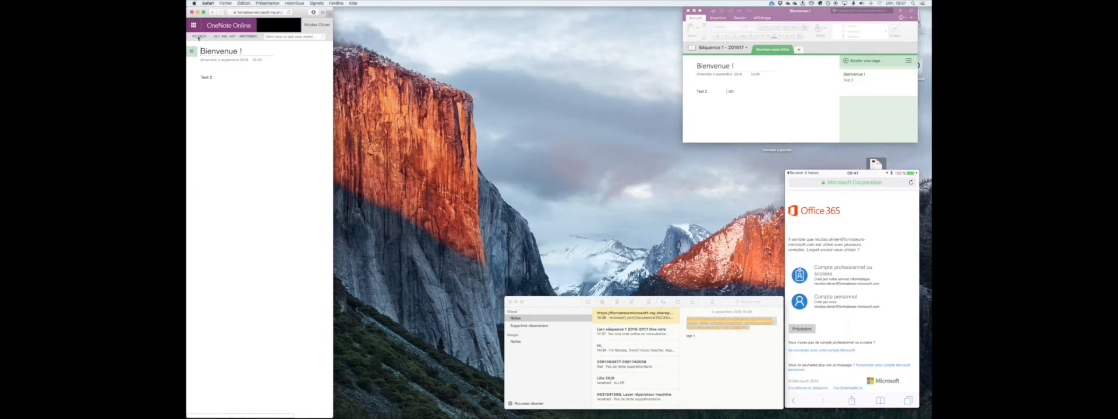
# Step: Create a view-only sharing link for the notebook in OneNote Online and copy it, widening the browser window to show the full dialog
pyautogui.click(199, 36)
pyautogui.click(212, 83)
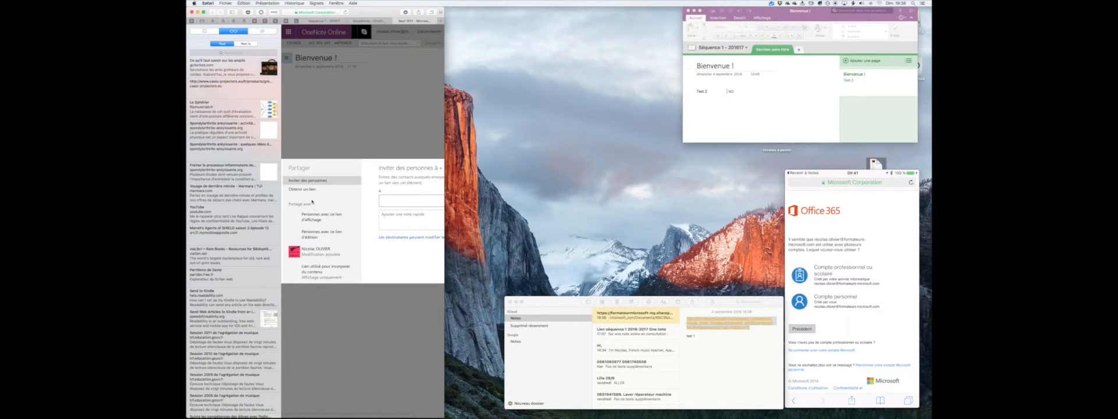
pyautogui.click(304, 190)
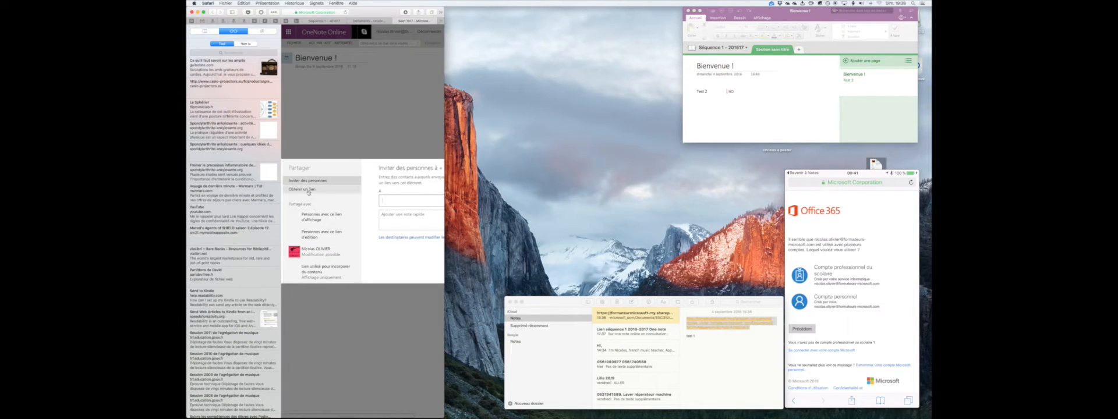
pyautogui.moveTo(449, 262); pyautogui.dragTo(674, 253)
pyautogui.click(484, 200)
pyautogui.press('super+c')
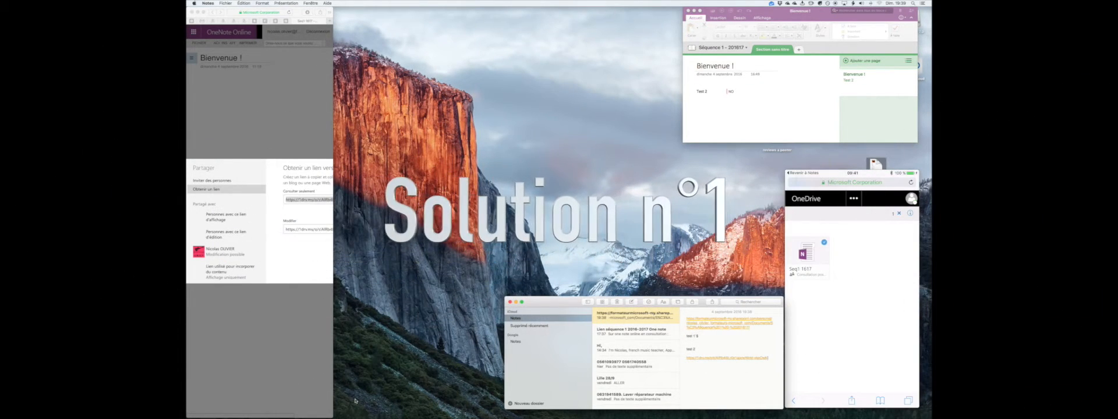
# Step: Select the Seq1 1617 notebook in OneDrive's Documents folder, display its sharing link, and close the dialog
pyautogui.click(266, 83)
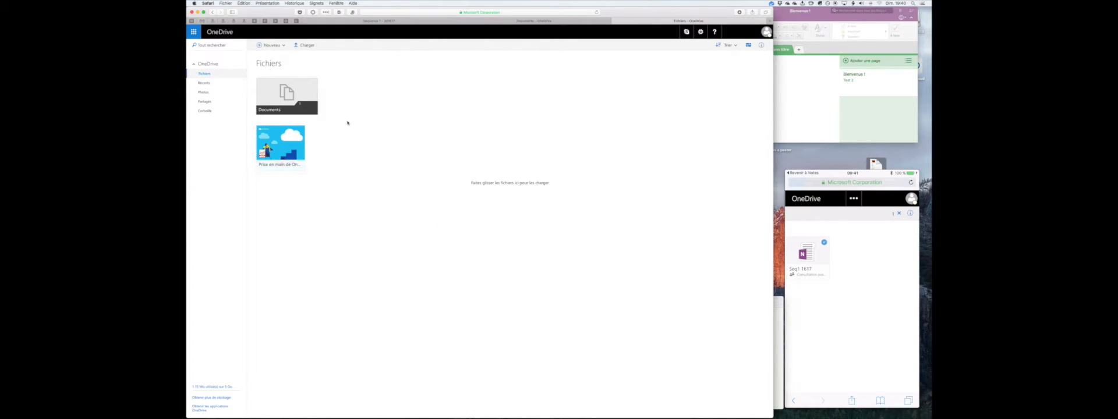
pyautogui.click(290, 92)
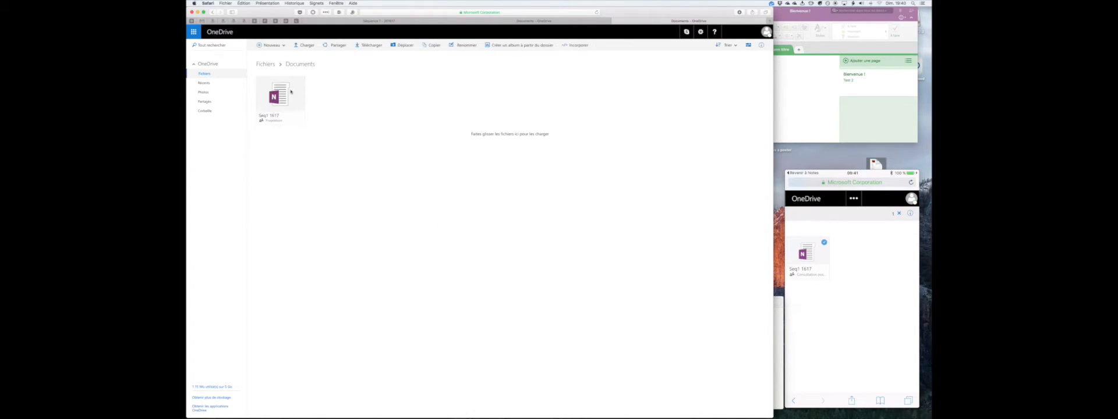
pyautogui.click(300, 83)
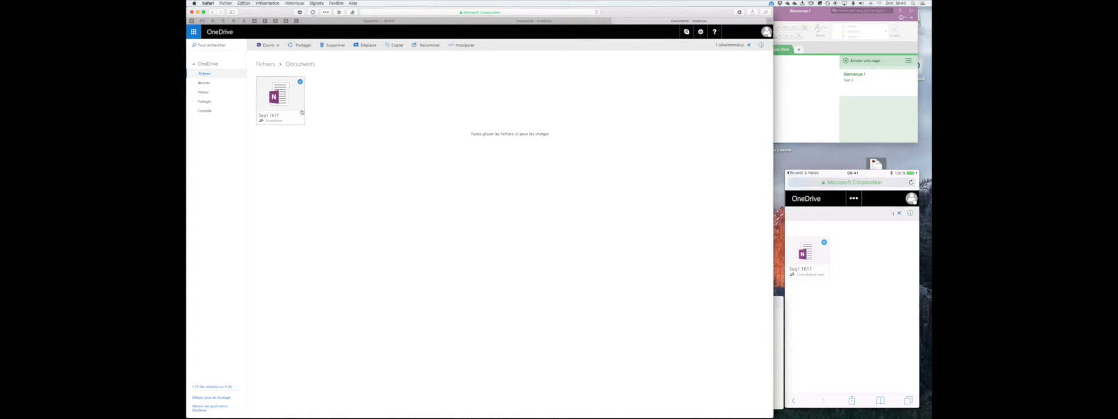
pyautogui.click(302, 46)
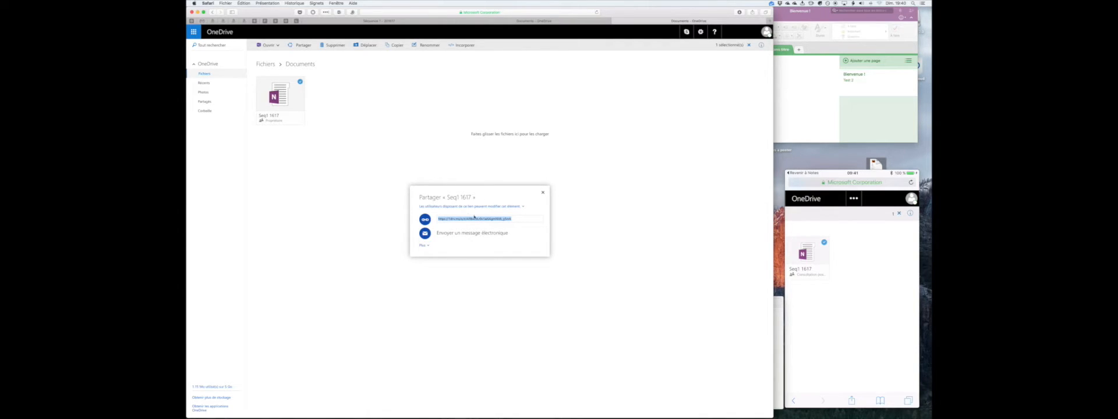
pyautogui.click(544, 194)
# Step: Get the embed code for Seq1 1617 and paste it into the note in the Notes app
pyautogui.click(464, 45)
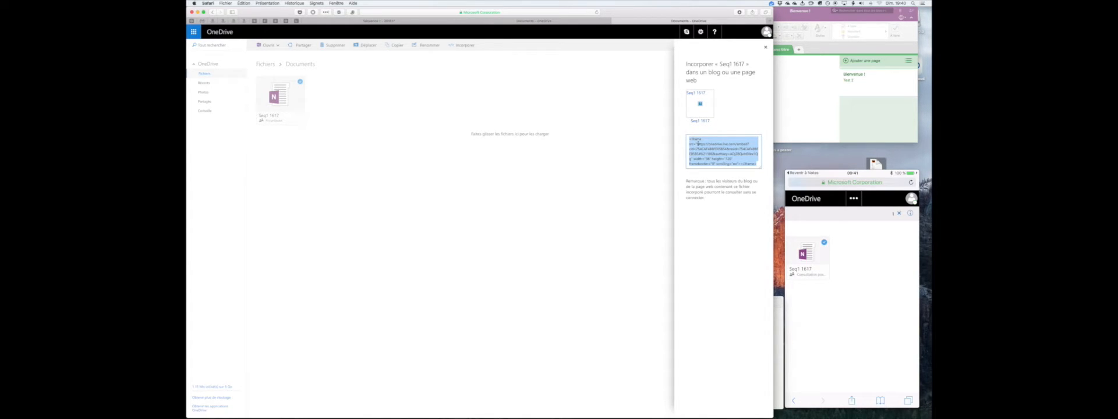
pyautogui.press('super+Tab')
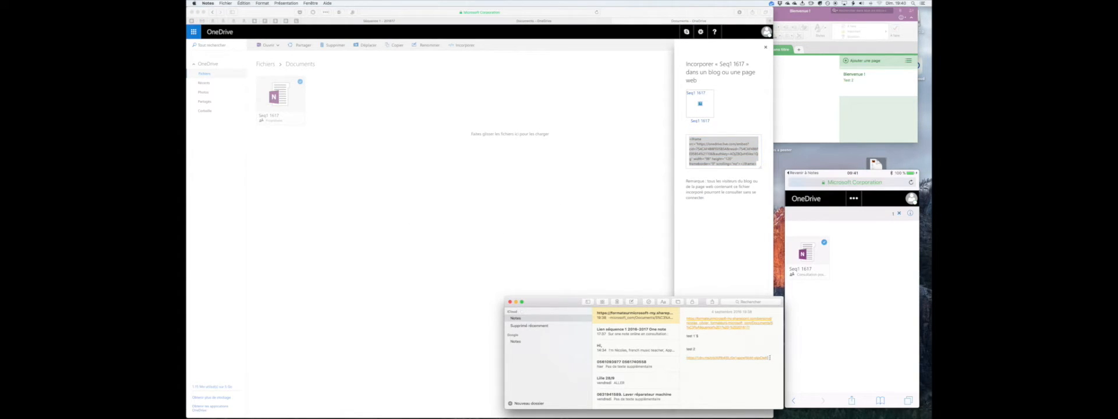
pyautogui.press('super+v')
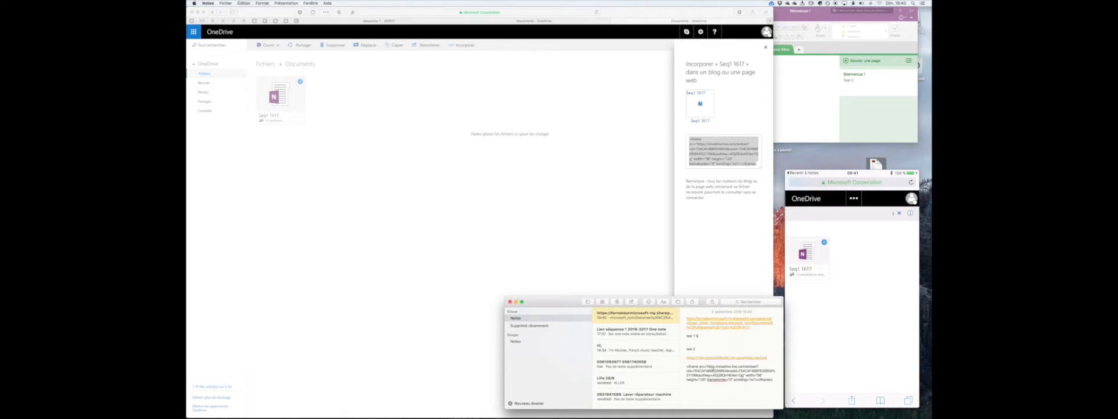
# Step: Copy only the URL from the pasted iframe code and paste it on its own line below
pyautogui.moveTo(708, 367); pyautogui.dragTo(743, 376)
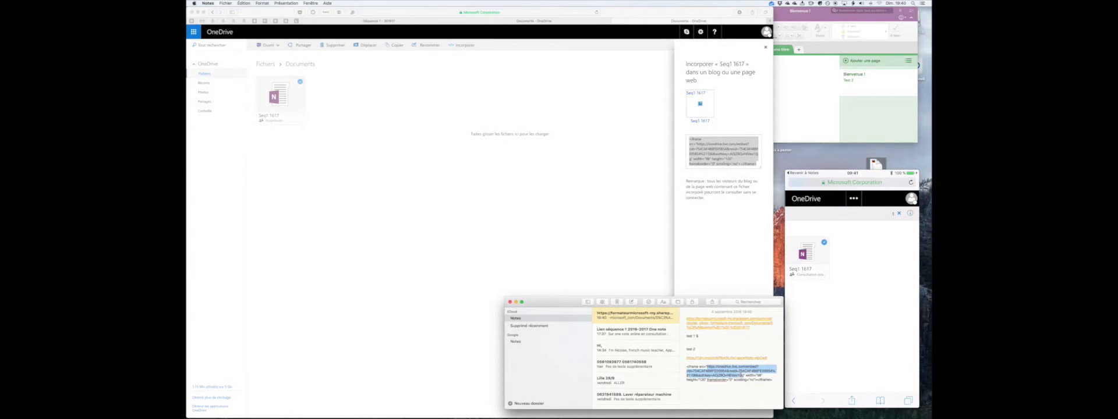
pyautogui.press('super+c')
pyautogui.click(747, 389)
pyautogui.press('super+v')
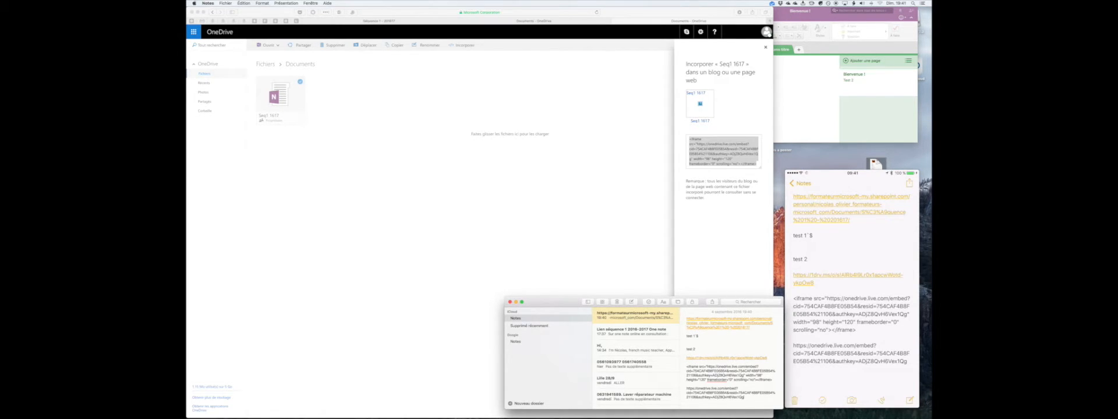
# Step: Open the extracted embed URL from the shared note on the phone
pyautogui.click(881, 362)
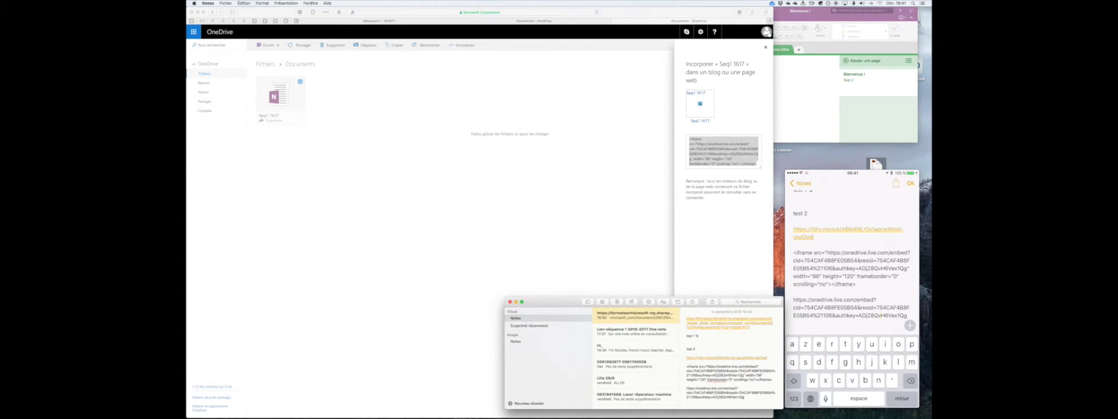
pyautogui.click(801, 183)
pyautogui.click(852, 201)
pyautogui.click(850, 354)
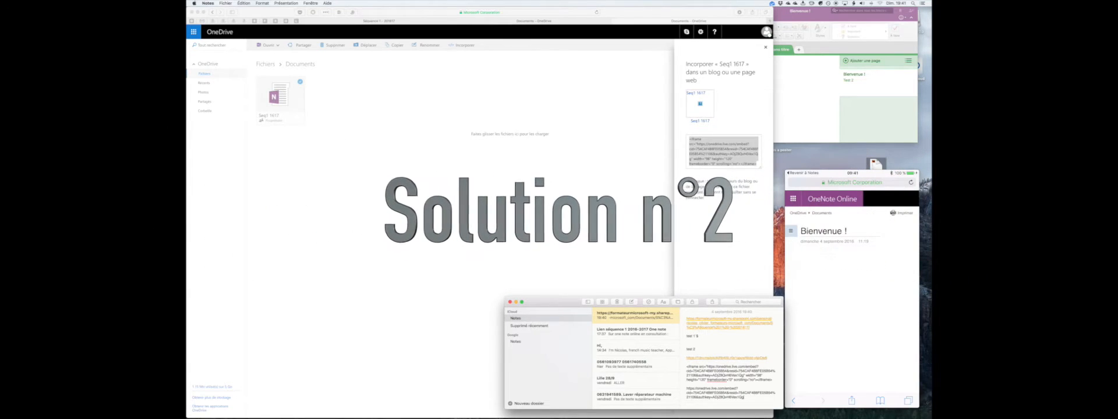
# Step: Switch to Safari and bring up the professional account's Séquence 1 - 201617 notebook in OneNote Online
pyautogui.press('super+Tab')
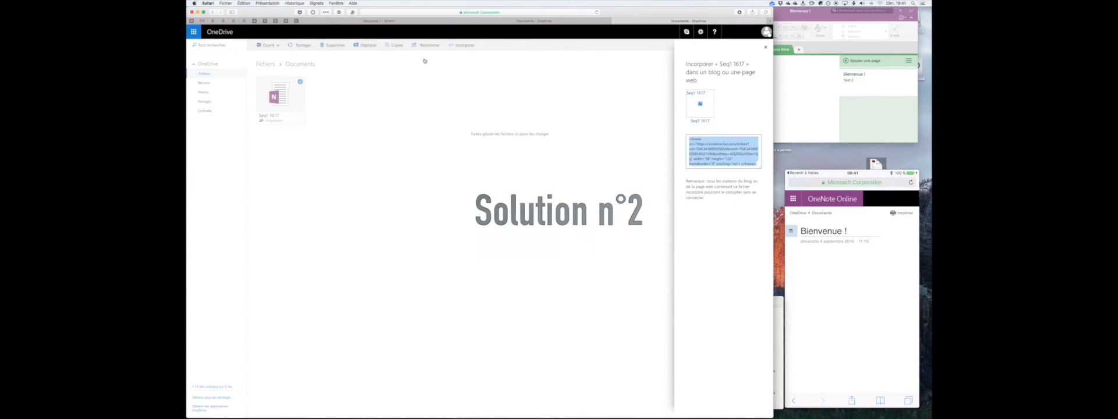
pyautogui.hotkey('ctrl', 'shift', 'Tab')
pyautogui.press('super+l')
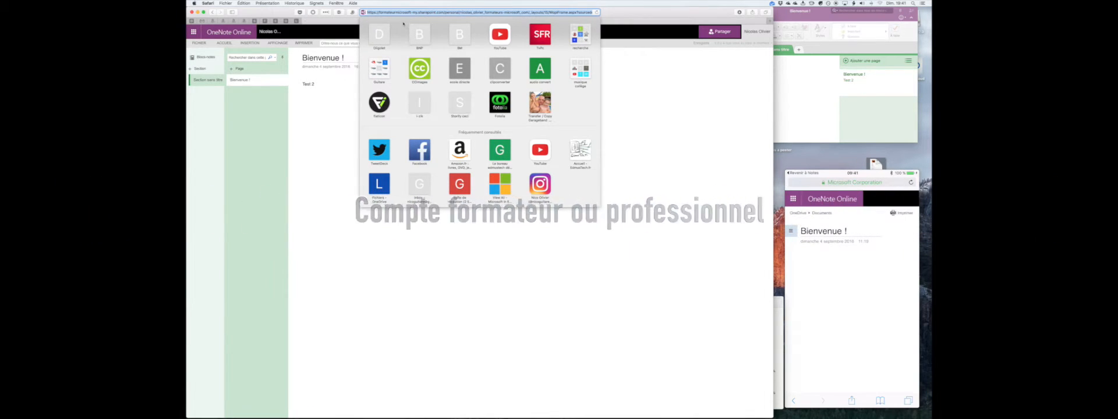
pyautogui.click(311, 186)
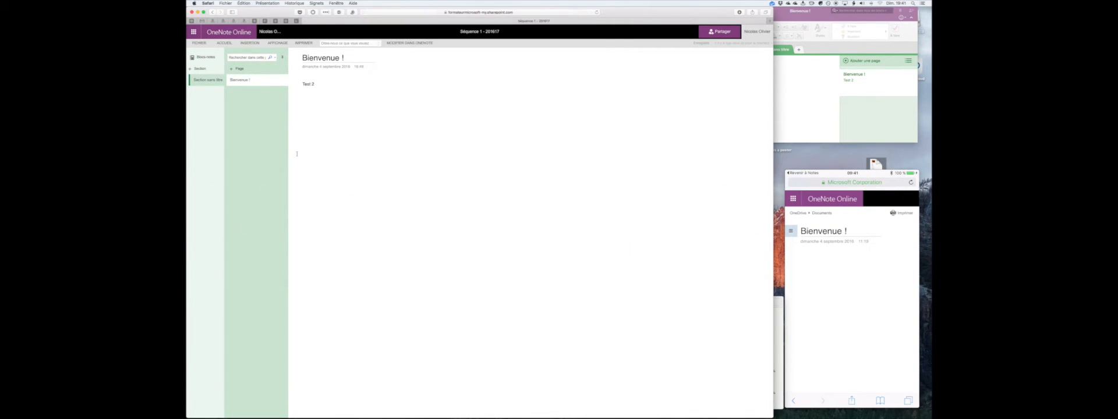
# Step: Open the sharing dialog for the Séquence 1 - 201617 notebook and show its link options
pyautogui.click(200, 43)
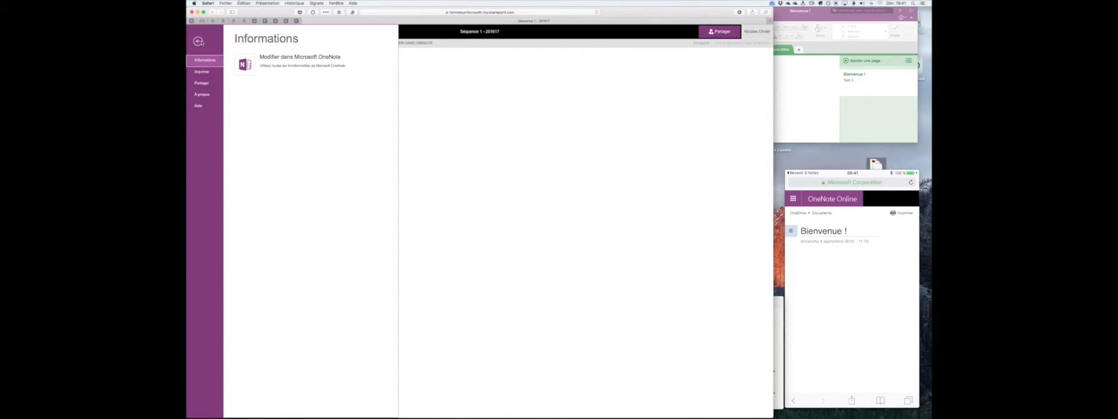
pyautogui.click(201, 83)
pyautogui.click(331, 57)
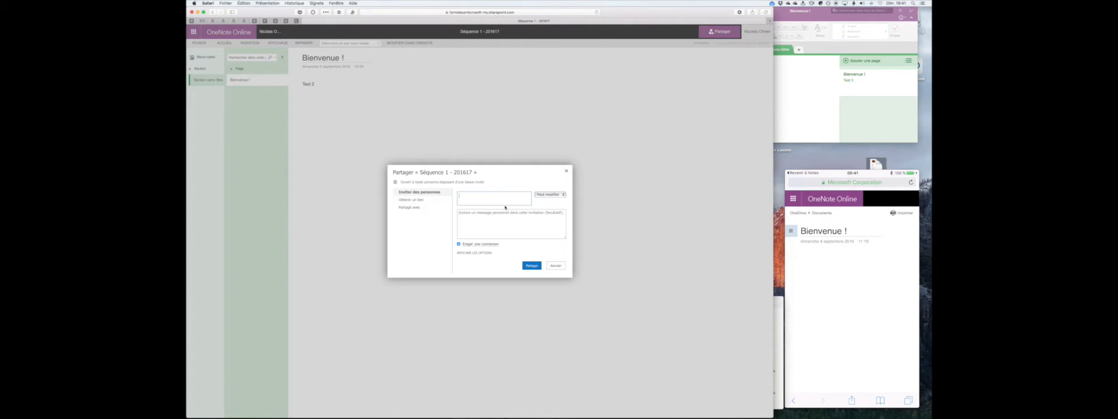
pyautogui.click(431, 200)
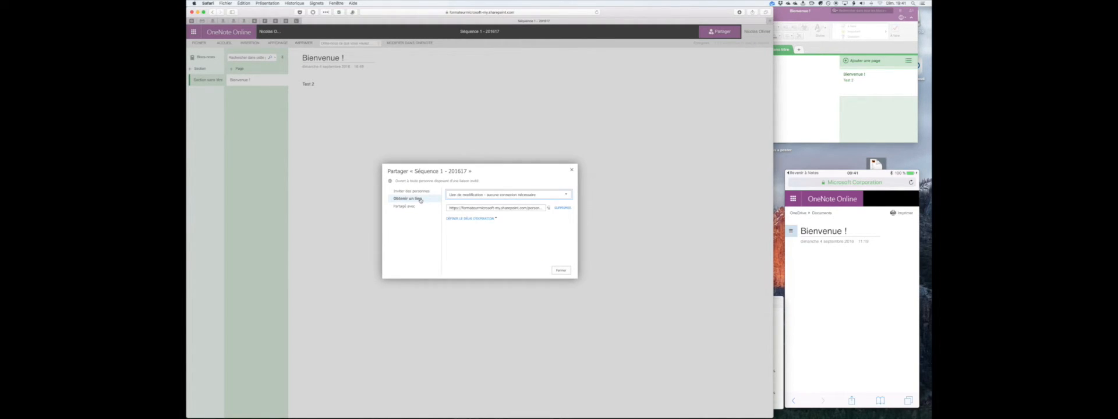
# Step: Choose the view-only link that requires no sign-in and set its expiration to never
pyautogui.click(513, 195)
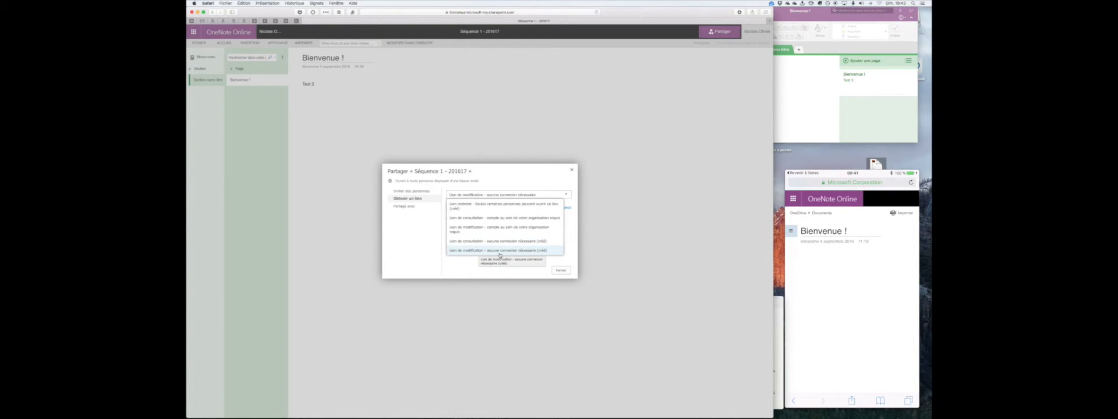
pyautogui.click(518, 241)
pyautogui.click(470, 218)
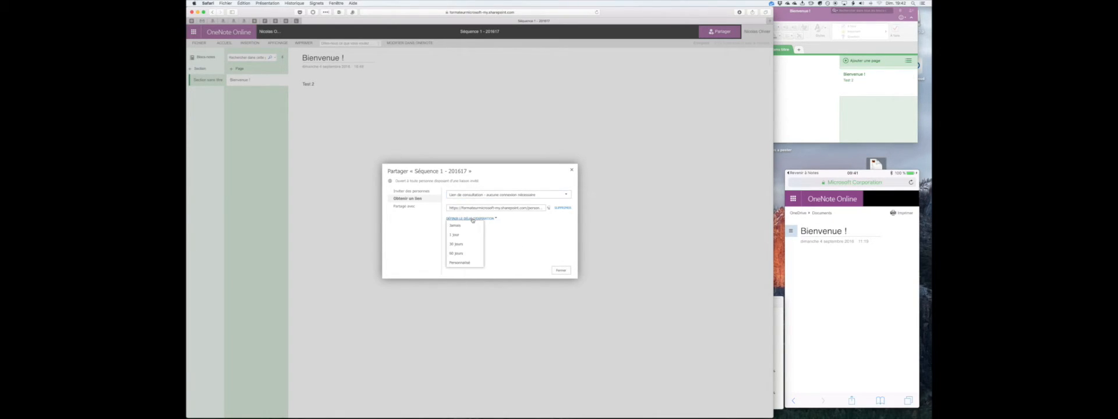
pyautogui.click(463, 226)
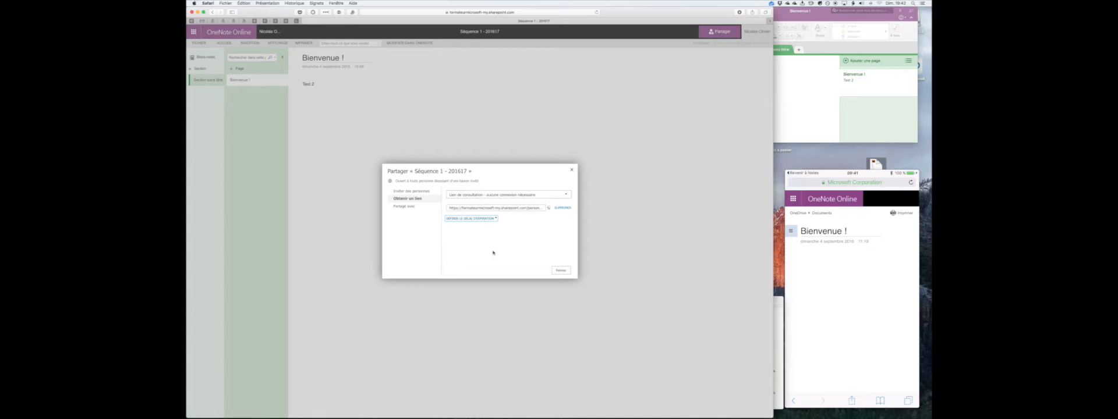
# Step: Copy the notebook's view-only link and open the page offered beside it in a new tab
pyautogui.click(521, 208)
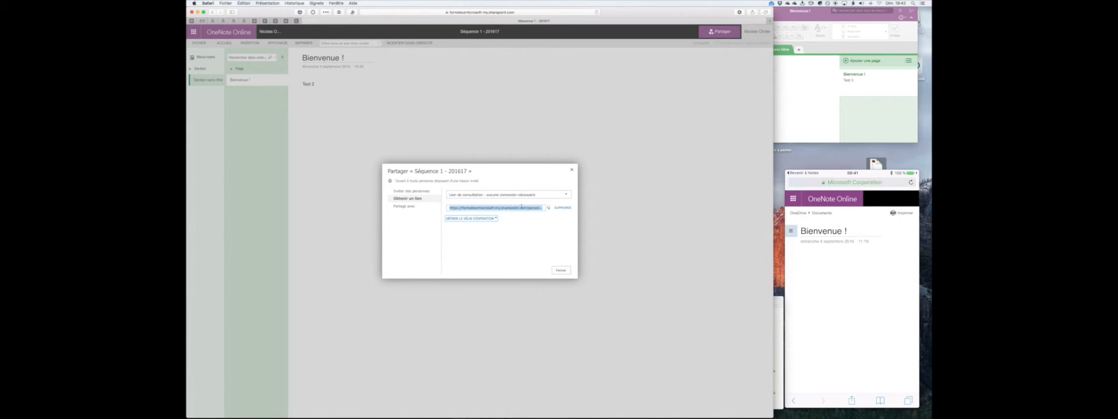
pyautogui.rightClick(502, 208)
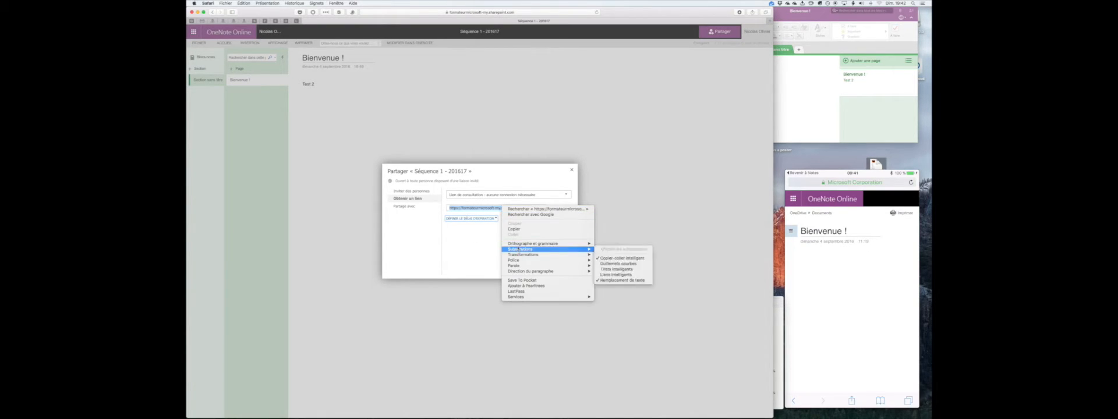
pyautogui.click(519, 230)
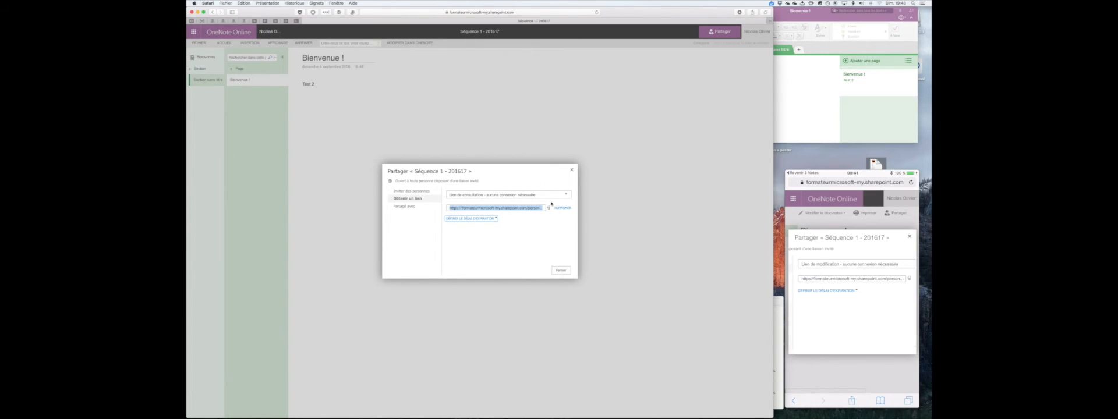
pyautogui.click(550, 211)
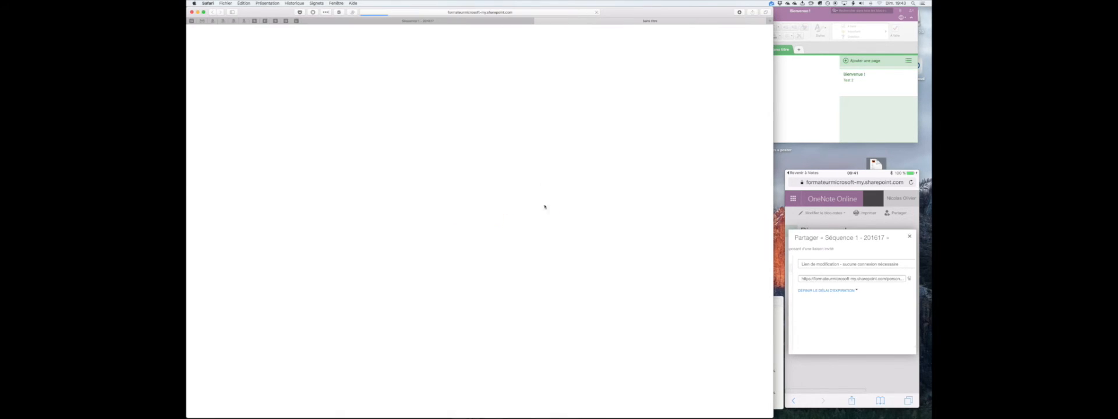